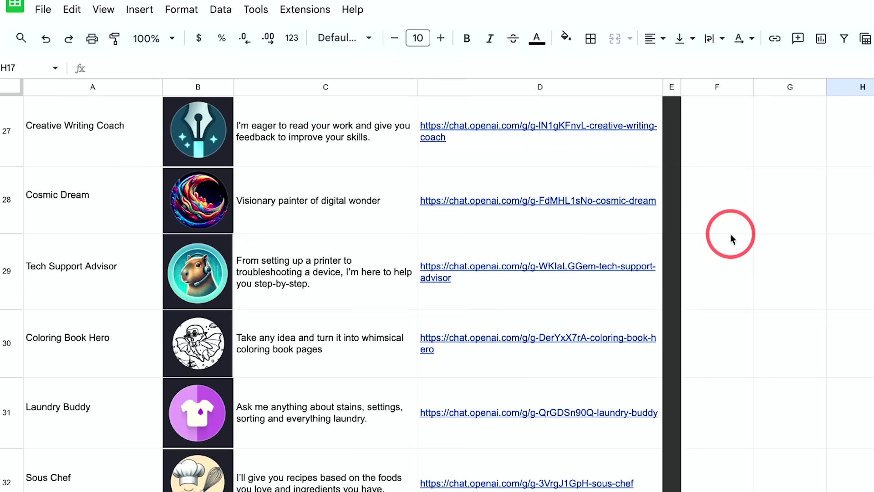
# - Read Prompty's description and reply, highlighting the prompting techniques it uses
pyautogui.scroll(-3, 730, 234)
pyautogui.scroll(-5, 730, 234)
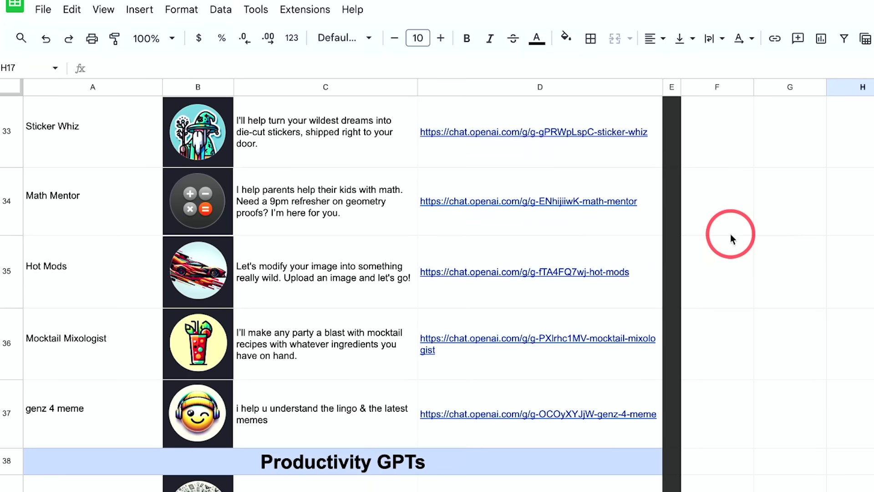
pyautogui.scroll(-6, 731, 234)
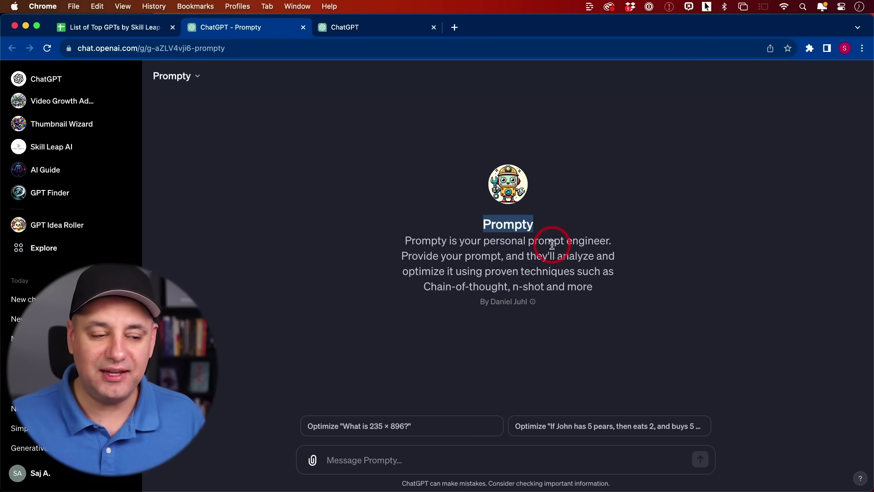
pyautogui.moveTo(421, 287); pyautogui.dragTo(546, 287)
pyautogui.click(552, 289)
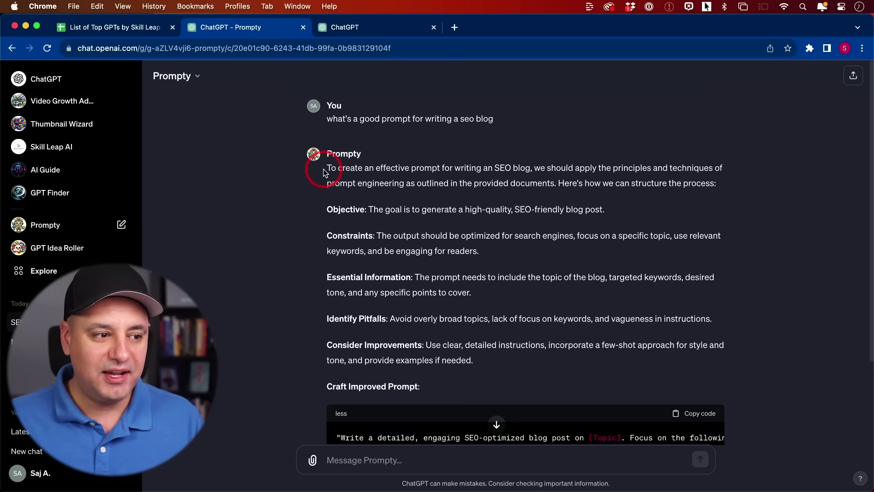
pyautogui.moveTo(328, 172); pyautogui.dragTo(539, 348)
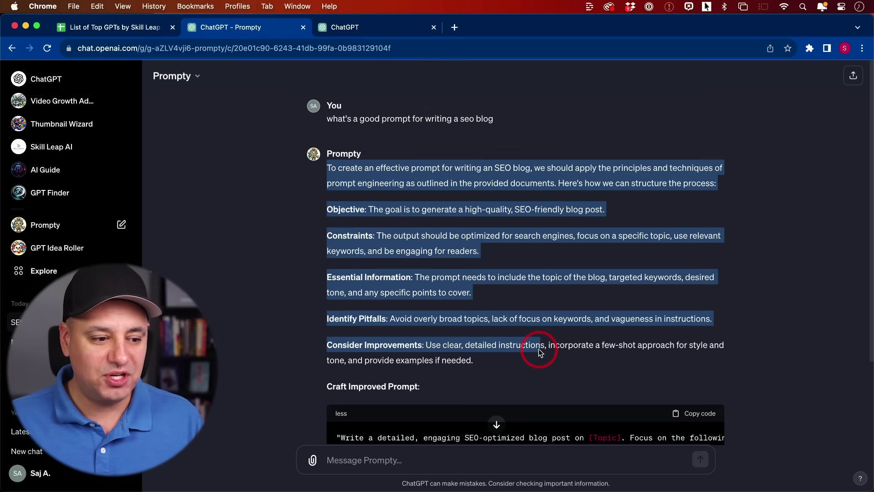
pyautogui.click(523, 283)
# - Scroll across the improved SEO blog prompt code block and copy it
pyautogui.scroll(-1, 523, 283)
pyautogui.scroll(-2, 523, 283)
pyautogui.moveTo(326, 281); pyautogui.dragTo(455, 286)
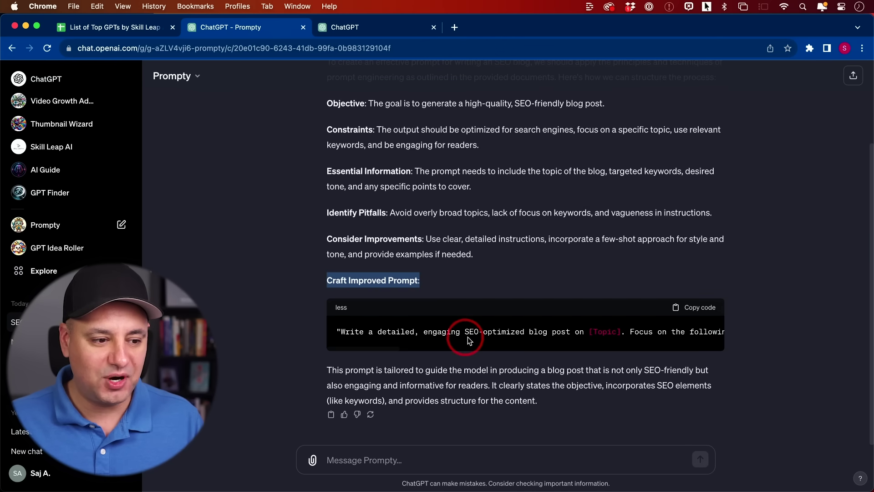
pyautogui.hscroll(3, 521, 333)
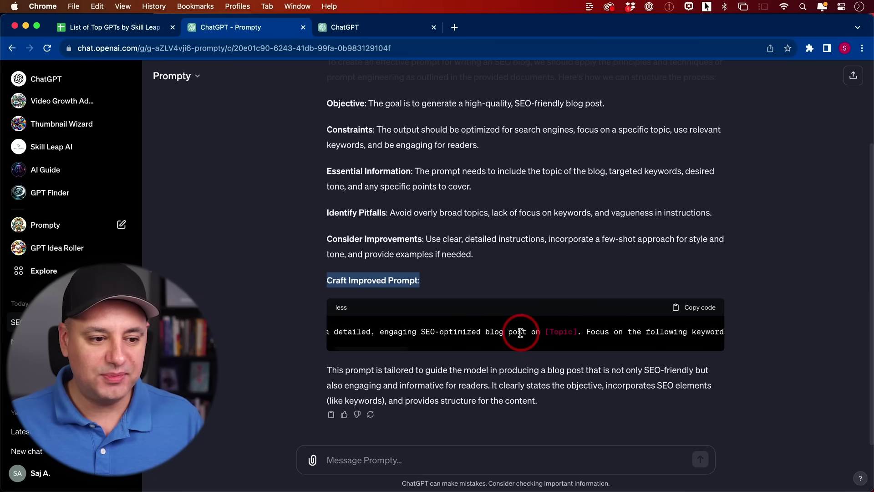
pyautogui.hscroll(8, 520, 332)
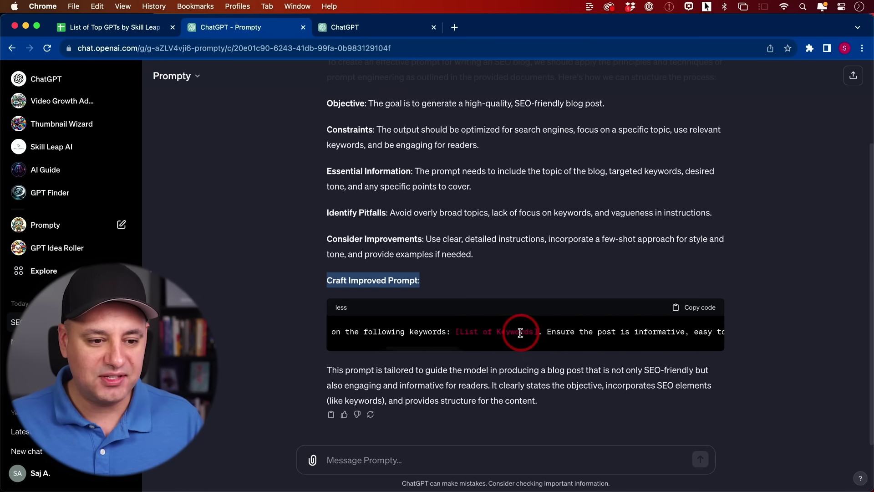
pyautogui.hscroll(10, 520, 333)
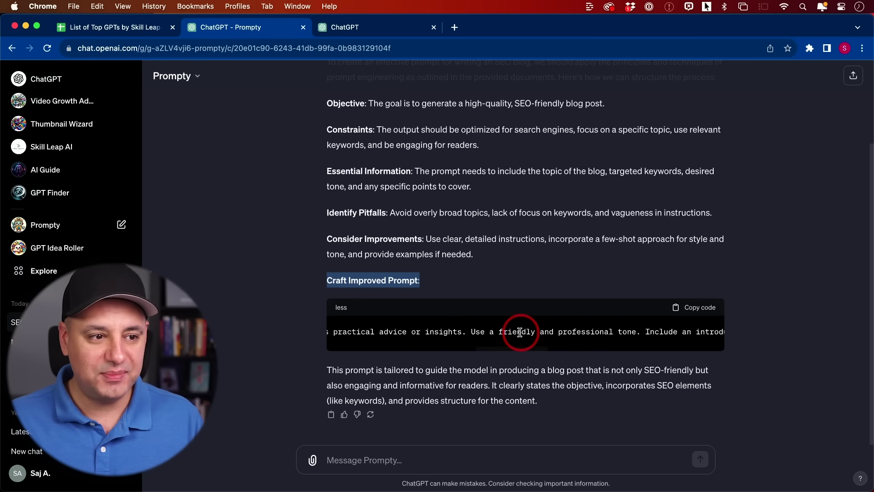
pyautogui.scroll(3, 422, 248)
pyautogui.scroll(-4, 488, 199)
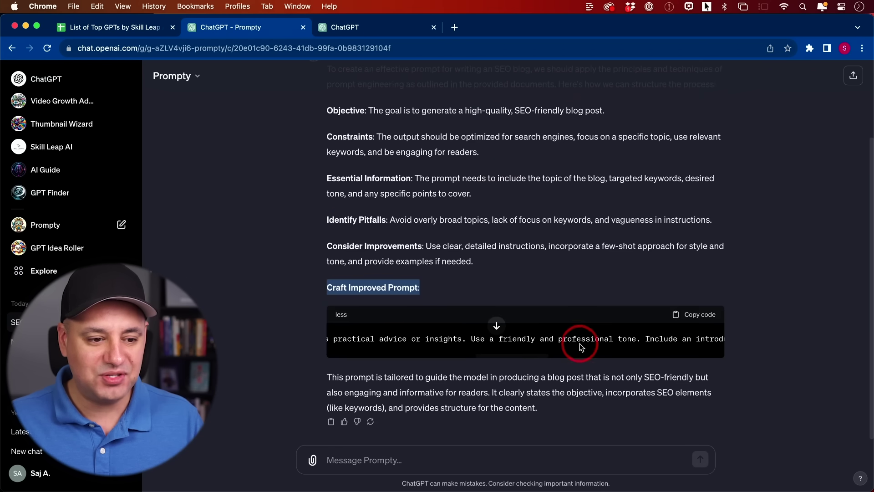
pyautogui.hscroll(5, 582, 335)
pyautogui.click(697, 314)
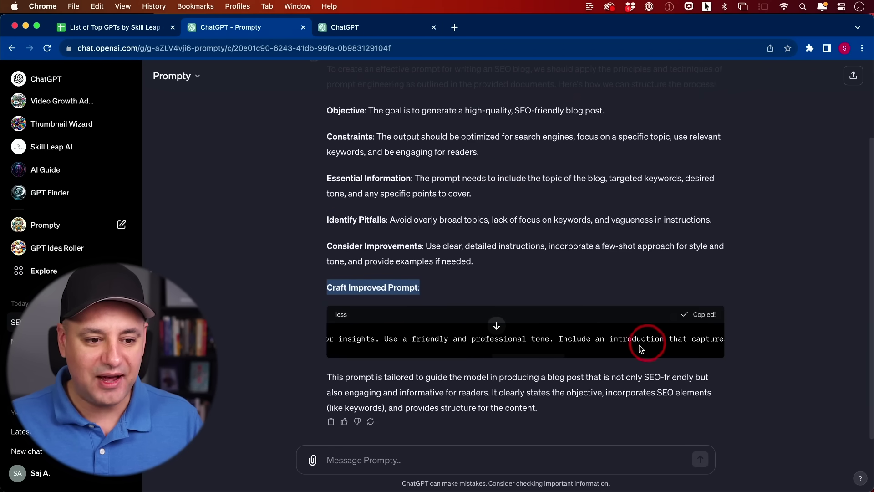
# - Scroll the copied prompt and mark its [Example 1] placeholder
pyautogui.hscroll(5, 636, 346)
pyautogui.hscroll(10, 634, 346)
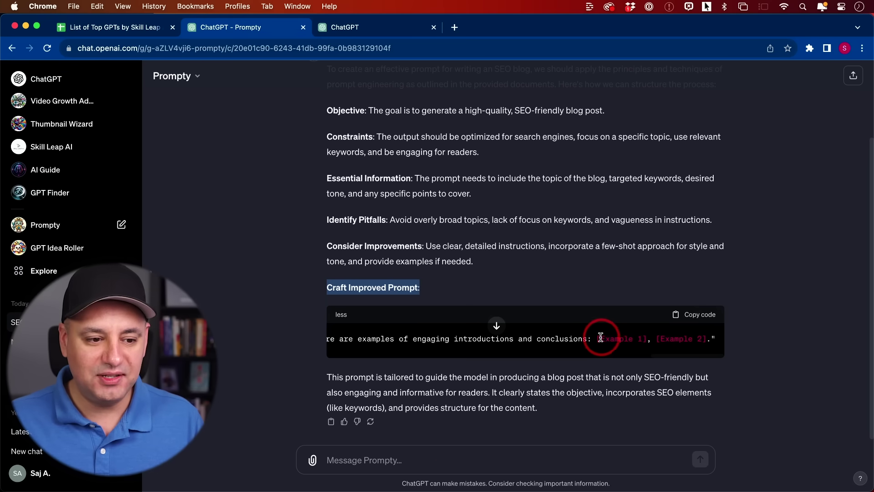
pyautogui.moveTo(597, 338); pyautogui.dragTo(644, 337)
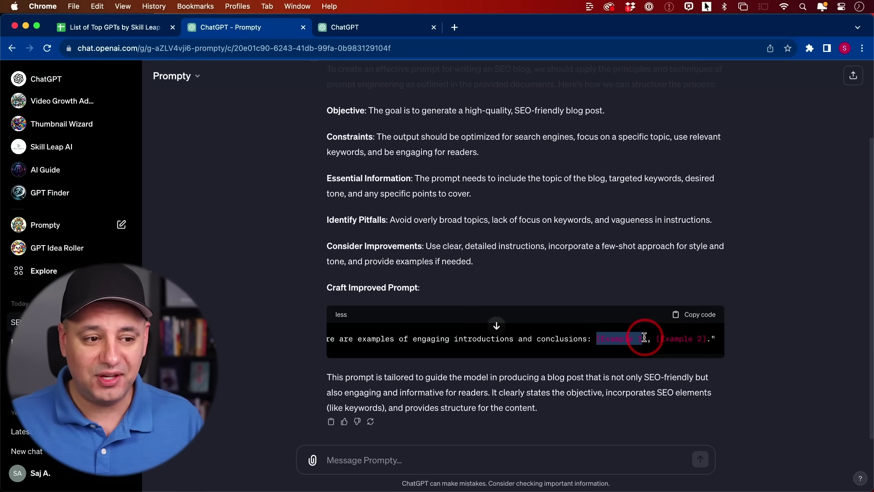
pyautogui.scroll(3, 546, 301)
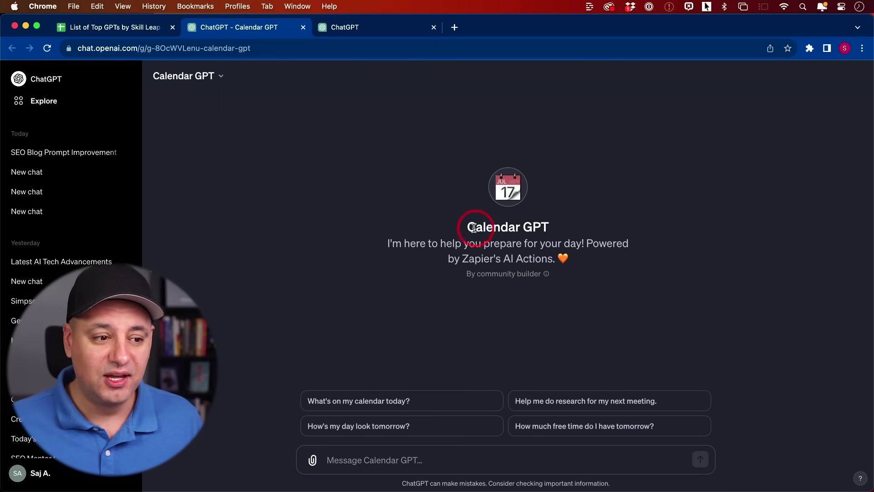
# - Ask Calendar GPT 'What's on my calendar today?' using its suggestion chip
pyautogui.moveTo(466, 227); pyautogui.dragTo(555, 233)
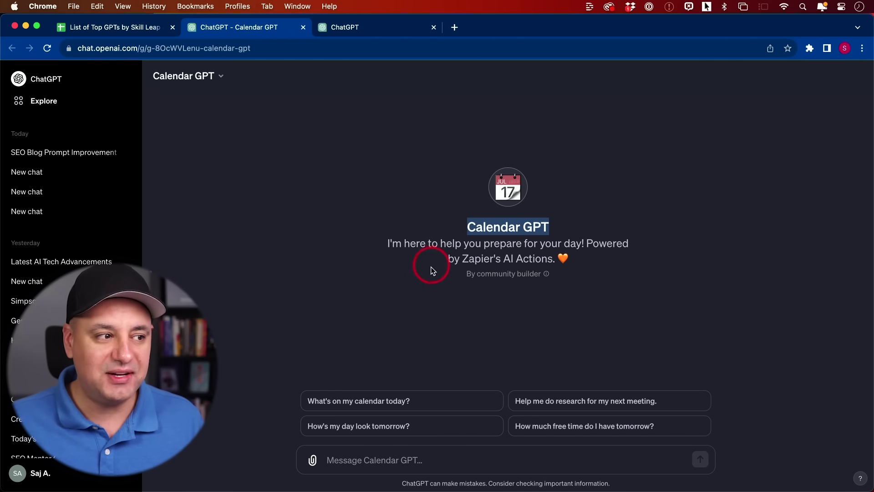
pyautogui.click(390, 400)
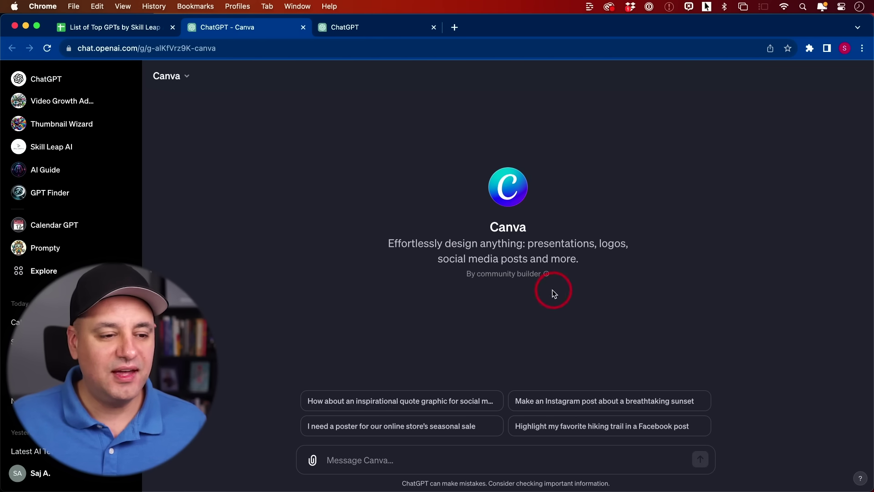
# - Check Canva GPT's privacy settings, the chatgpt-plugin.canva.com domain, and its privacy policy
pyautogui.click(185, 79)
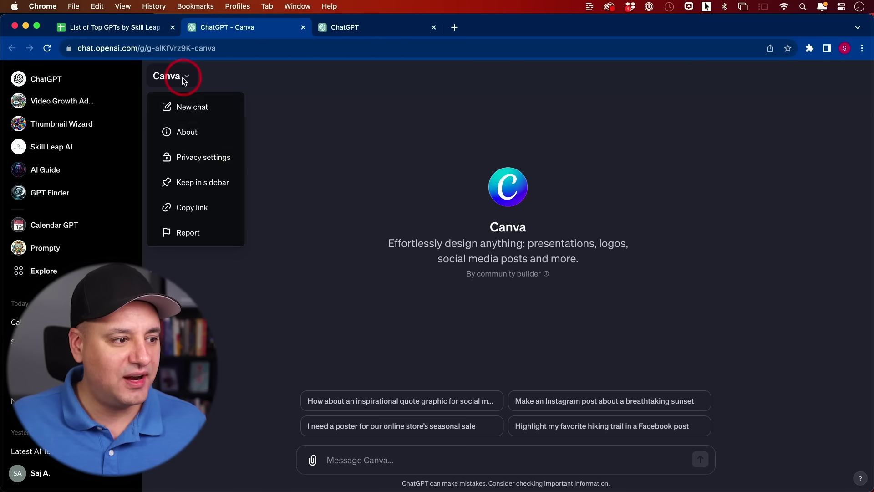
pyautogui.click(200, 157)
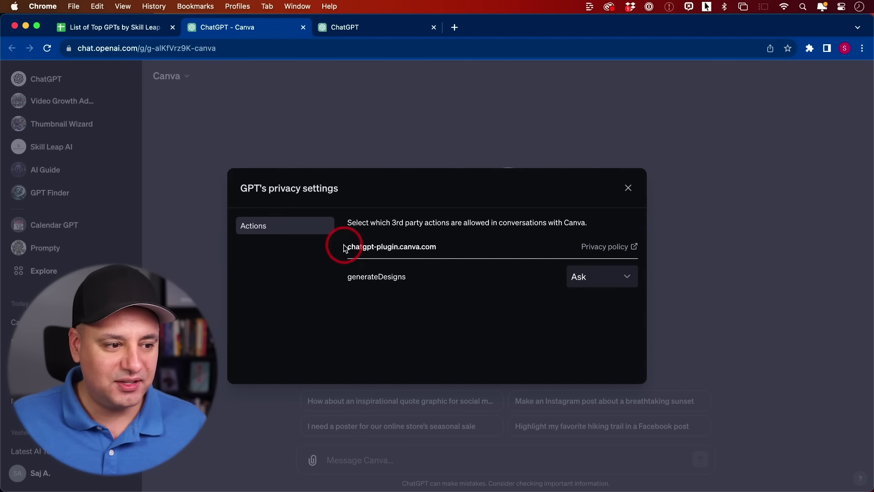
pyautogui.moveTo(344, 247); pyautogui.dragTo(443, 251)
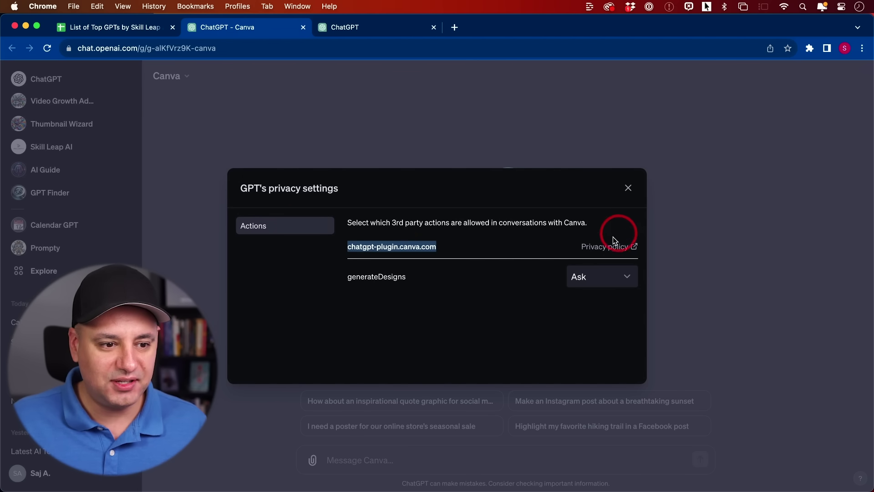
pyautogui.click(608, 248)
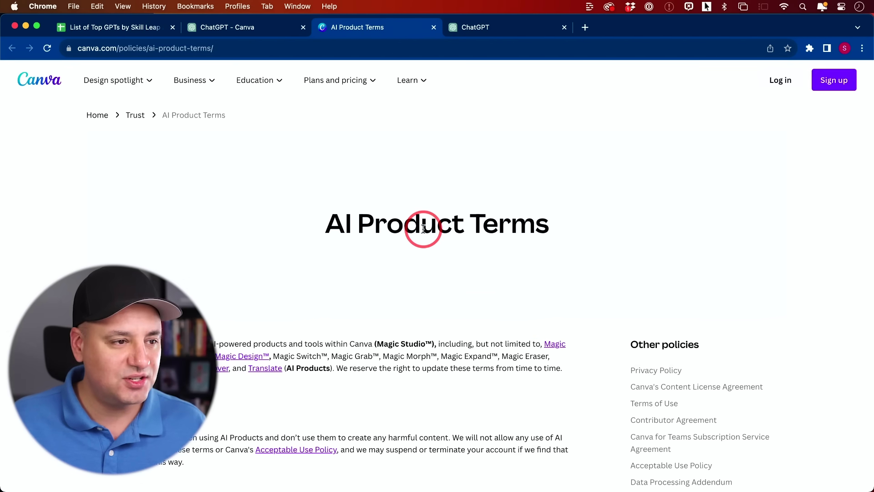
pyautogui.click(434, 27)
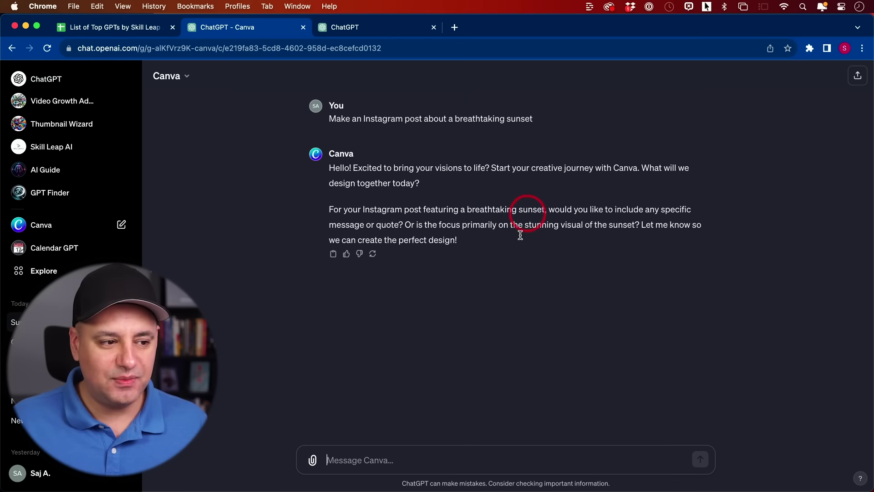
# - Send the 'Seize the day' quote to Canva and allow its plugin
pyautogui.press('super+v')
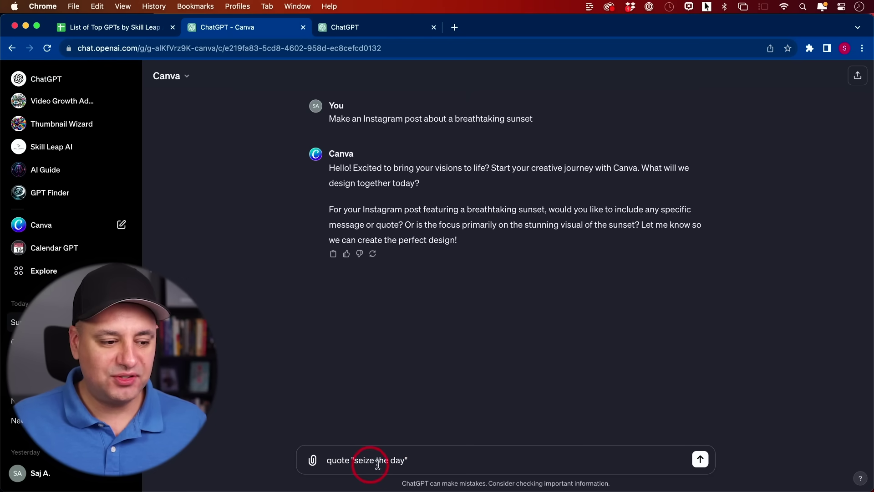
pyautogui.click(700, 460)
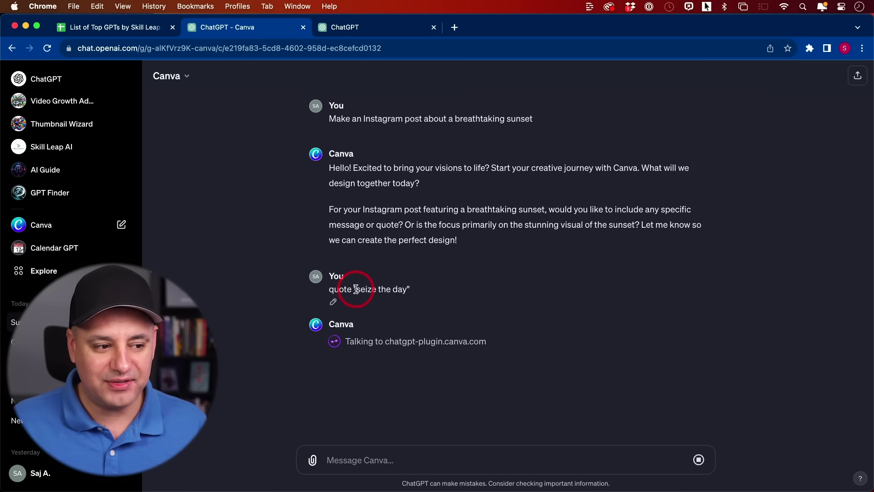
pyautogui.moveTo(357, 291); pyautogui.dragTo(422, 292)
pyautogui.click(405, 290)
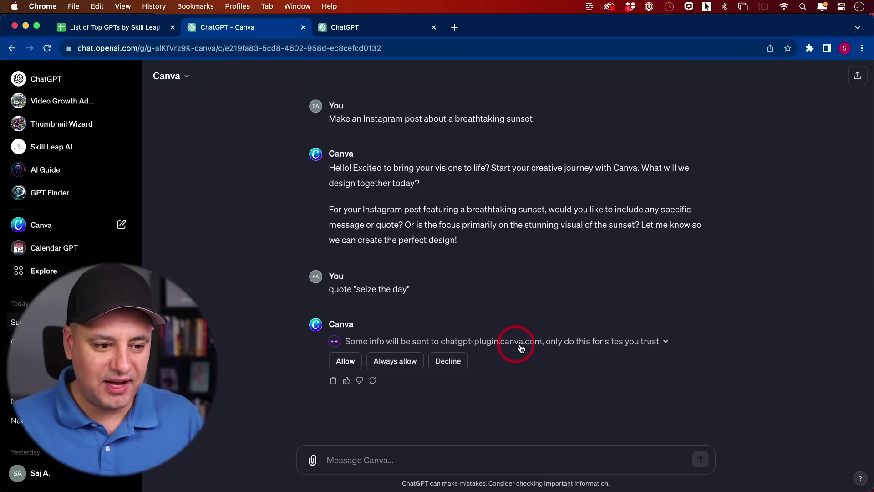
pyautogui.click(345, 361)
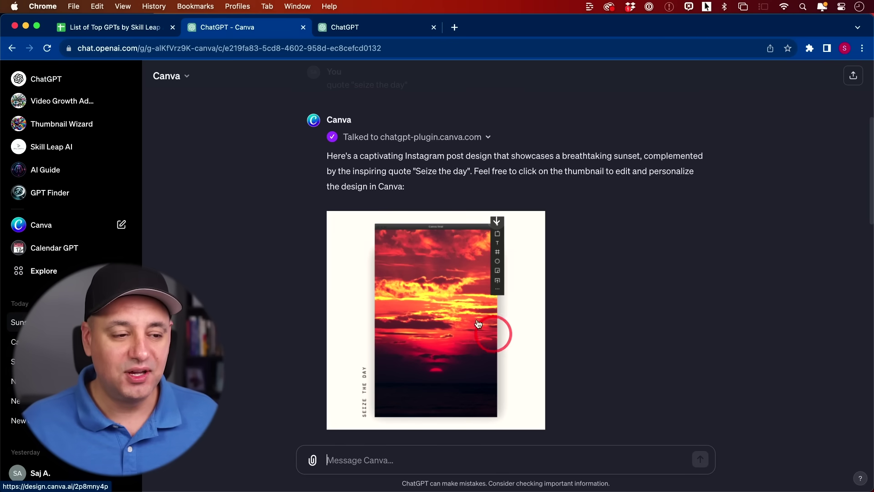
# - Open the sunset 'Seize the day' design thumbnail in Canva
pyautogui.click(408, 261)
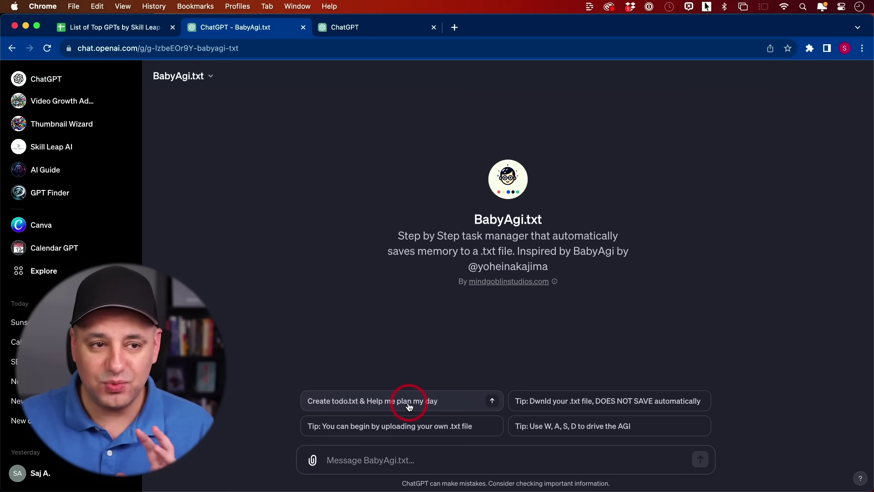
# - View BabyAgi.txt's details, noting its Advanced Data Analysis capability, then close them
pyautogui.click(178, 89)
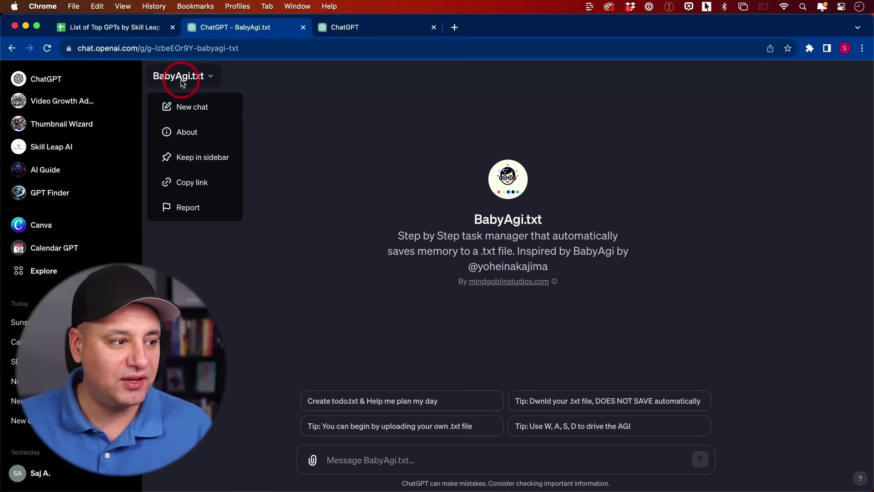
pyautogui.click(186, 133)
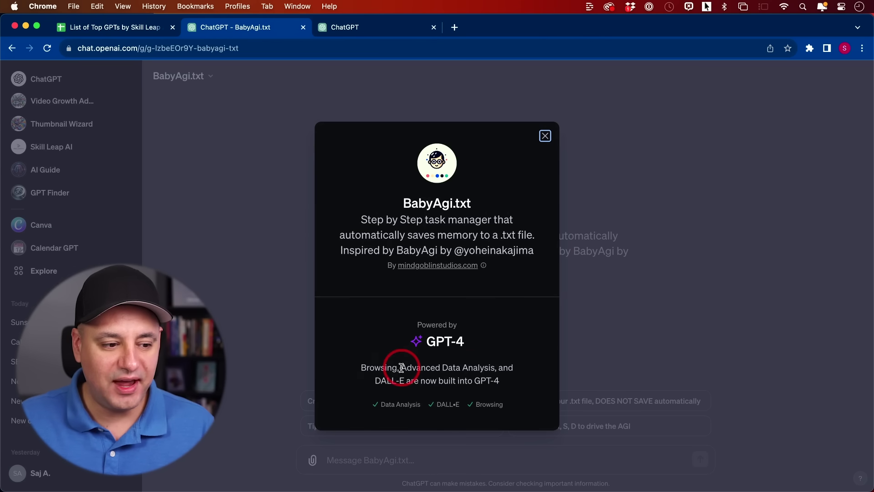
pyautogui.moveTo(403, 367); pyautogui.dragTo(494, 368)
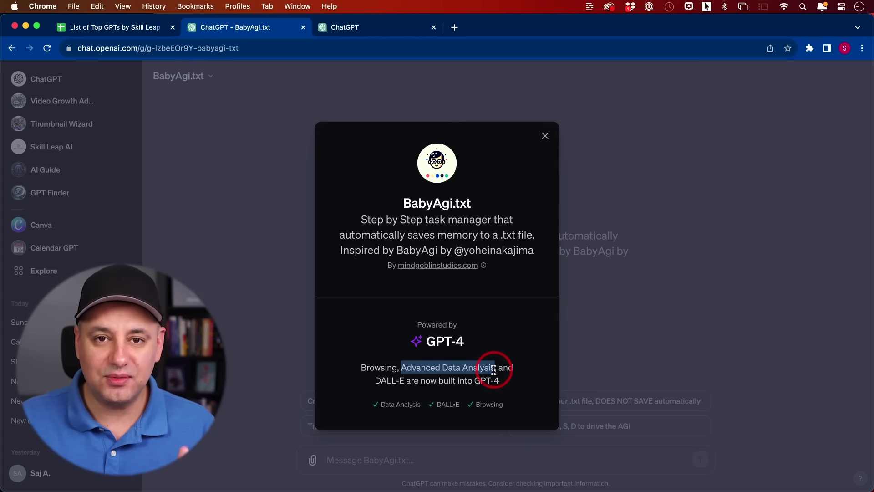
pyautogui.click(545, 136)
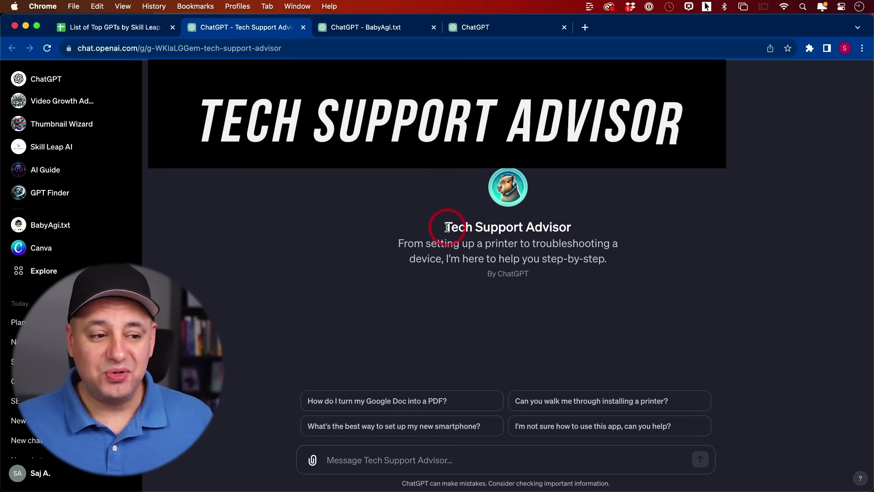
# - Highlight the Tech Support Advisor name, then scroll through the GPT discovery page
pyautogui.moveTo(447, 227); pyautogui.dragTo(600, 228)
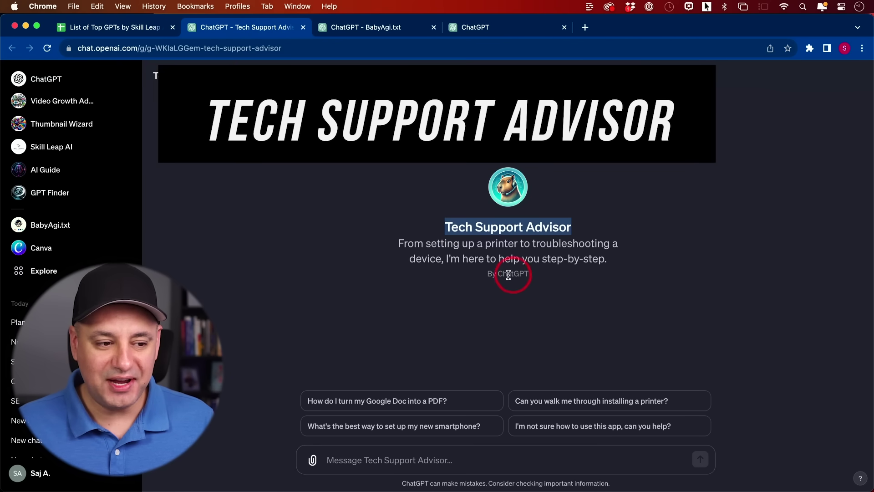
pyautogui.click(487, 274)
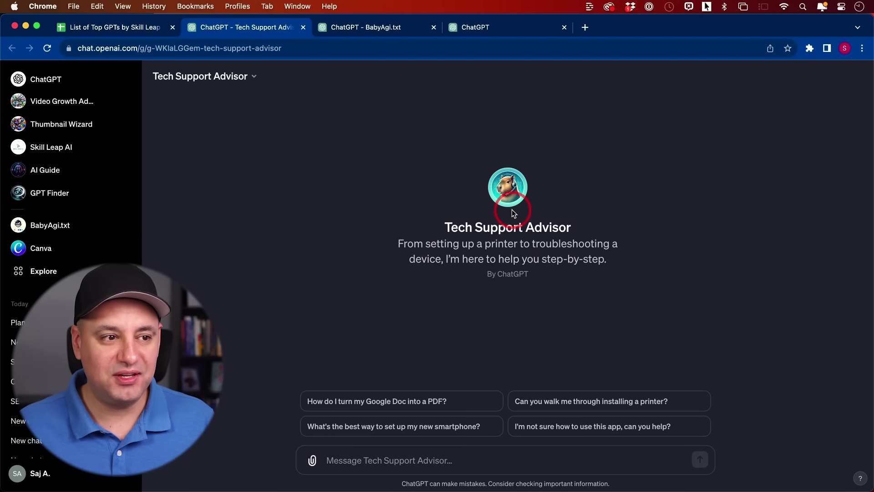
pyautogui.click(487, 28)
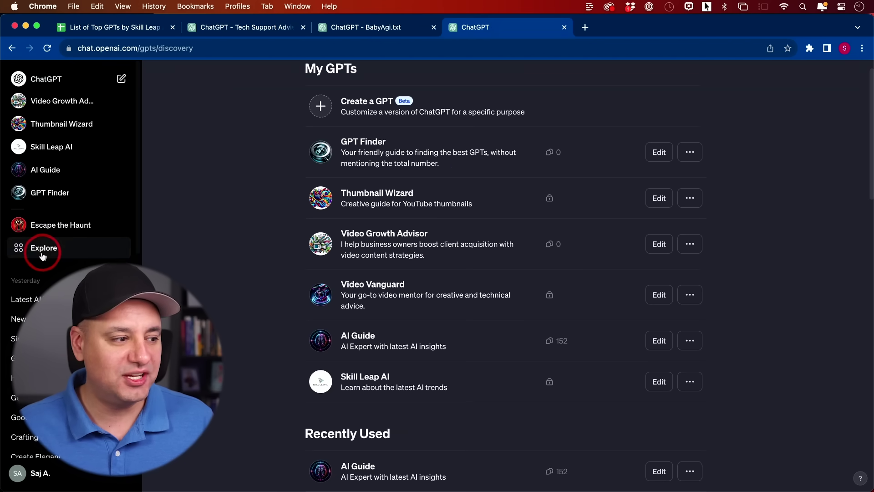
pyautogui.scroll(-5, 580, 303)
pyautogui.scroll(-10, 582, 303)
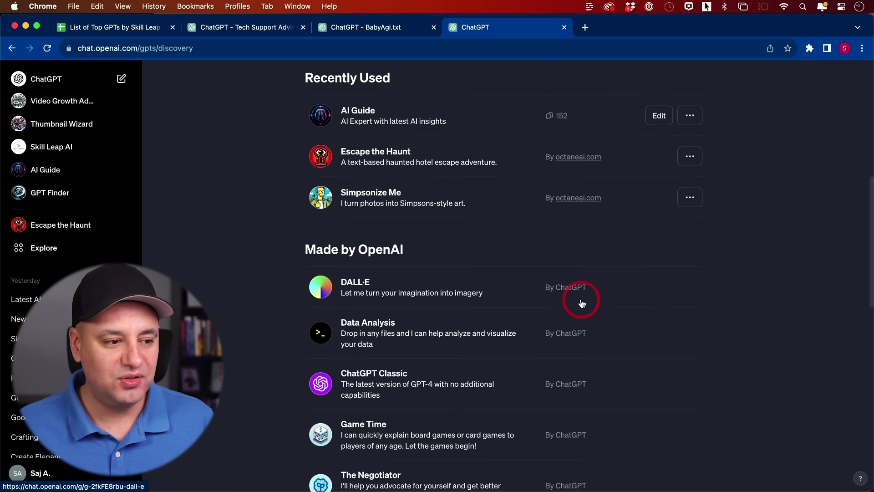
pyautogui.scroll(-8, 451, 242)
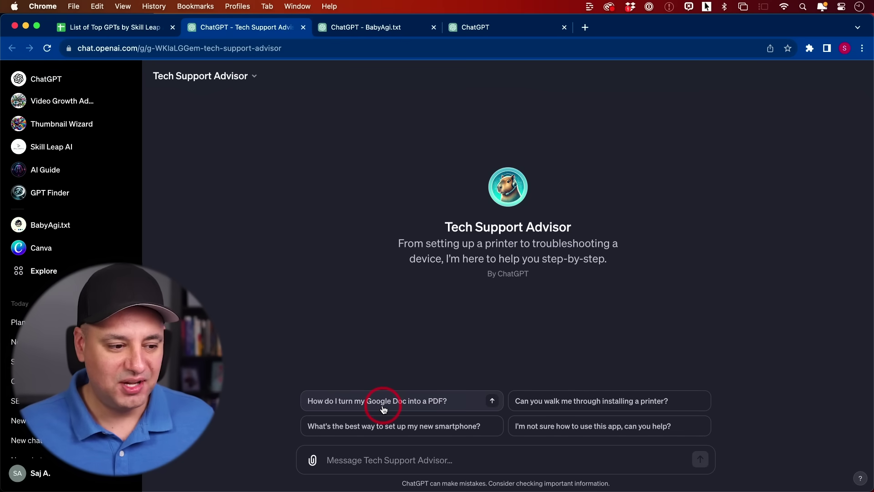
# - Ask Tech Support Advisor 'How do I turn my Google Doc into a PDF?'
pyautogui.click(421, 405)
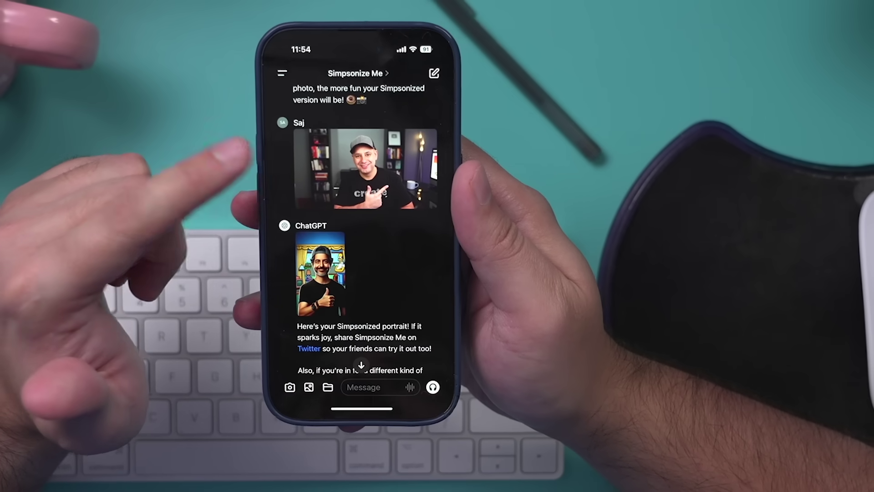
# - View the Simpsonized portrait full-screen, then return to the chat
pyautogui.click(321, 273)
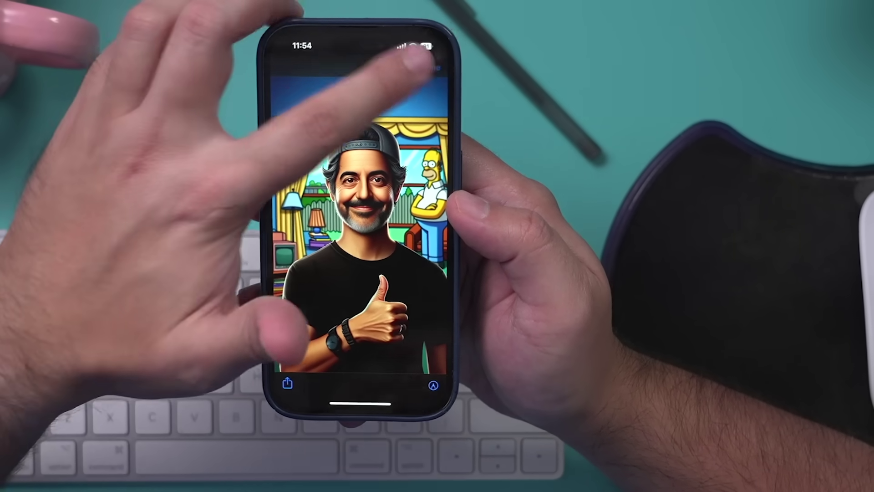
pyautogui.click(433, 61)
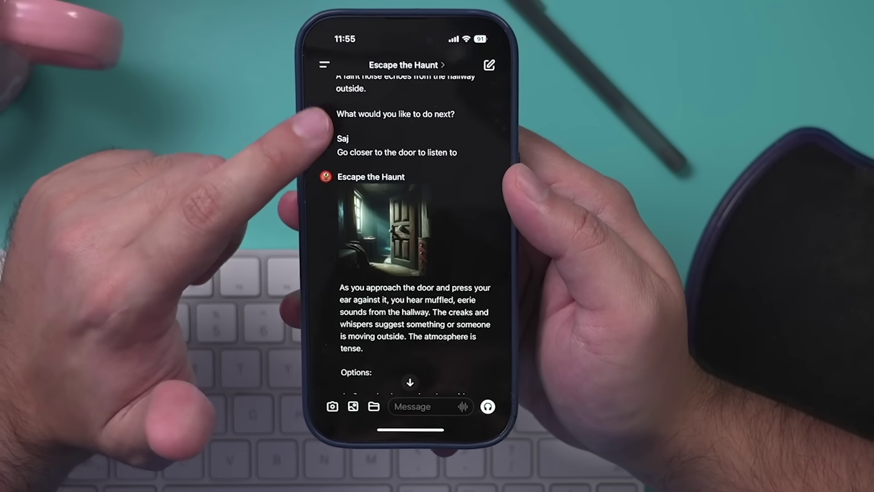
# - Scroll through the Escape the Haunt adventure chat on the phone
pyautogui.scroll(-2, 369, 282)
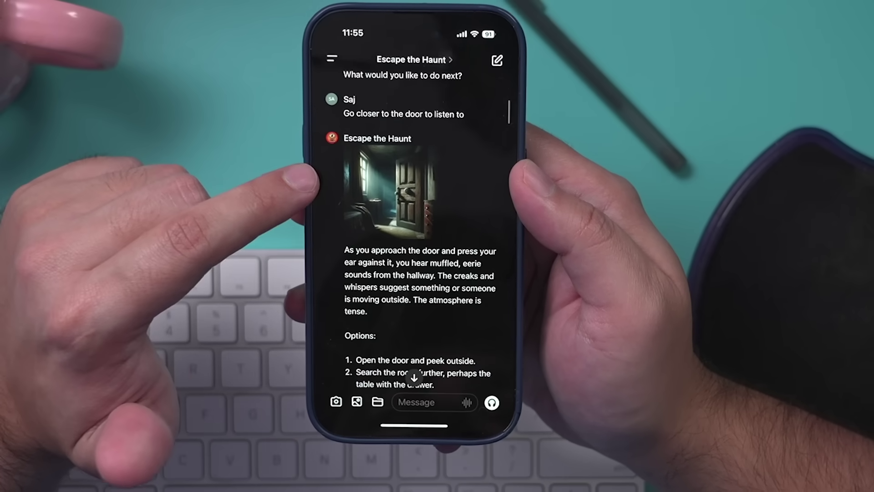
pyautogui.scroll(-5, 412, 228)
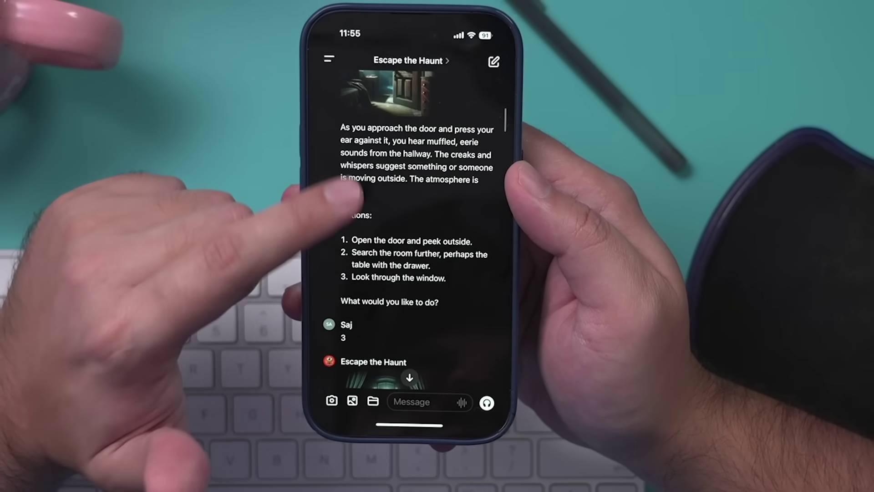
pyautogui.scroll(2, 410, 228)
pyautogui.scroll(-5, 409, 227)
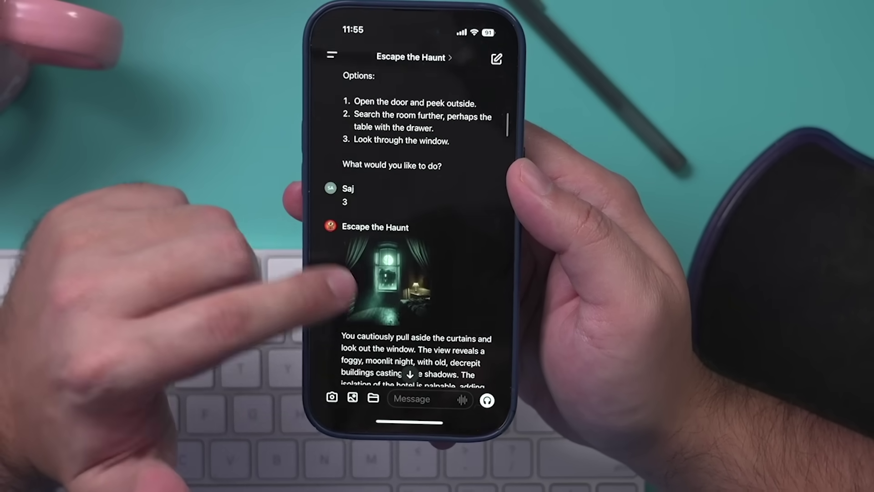
pyautogui.scroll(-5, 392, 273)
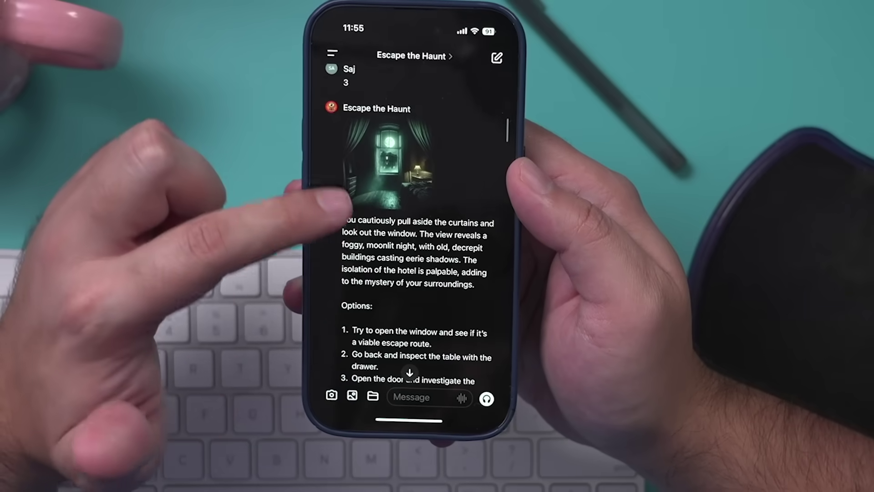
pyautogui.scroll(-8, 410, 228)
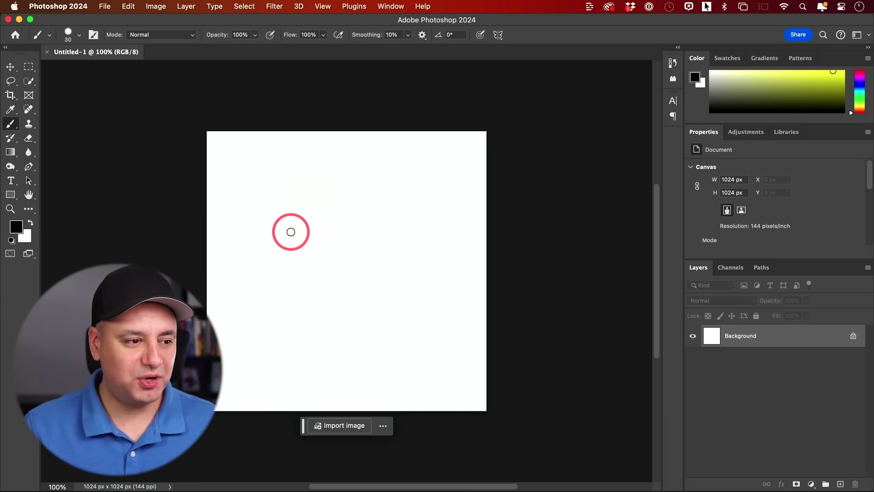
# - Brush a rough triangle with the letters S and L drawn beneath it
pyautogui.moveTo(289, 231)
pyautogui.mouseDown()
pyautogui.moveTo(338, 161)
pyautogui.moveTo(394, 244)
pyautogui.moveTo(279, 248)
pyautogui.moveTo(292, 235)
pyautogui.mouseUp()
pyautogui.moveTo(320, 275)
pyautogui.mouseDown()
pyautogui.moveTo(276, 273)
pyautogui.moveTo(332, 307)
pyautogui.moveTo(280, 329)
pyautogui.mouseUp()
pyautogui.click(359, 272)
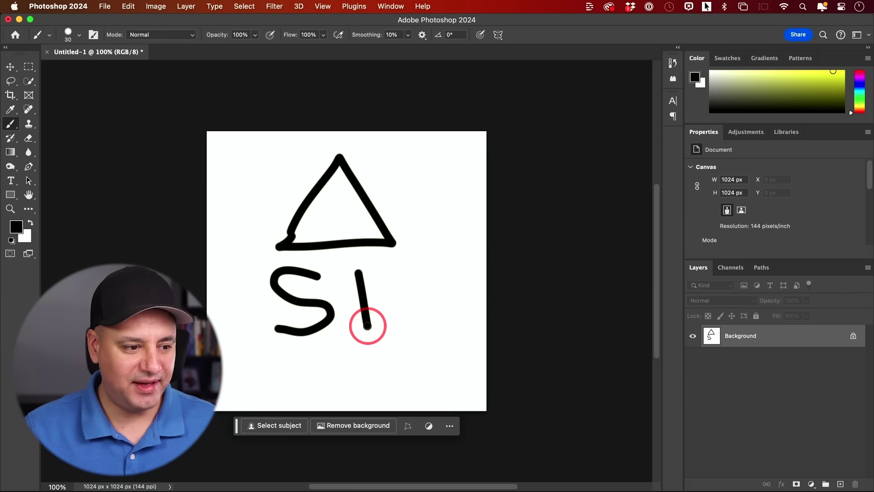
pyautogui.moveTo(368, 326); pyautogui.dragTo(429, 324)
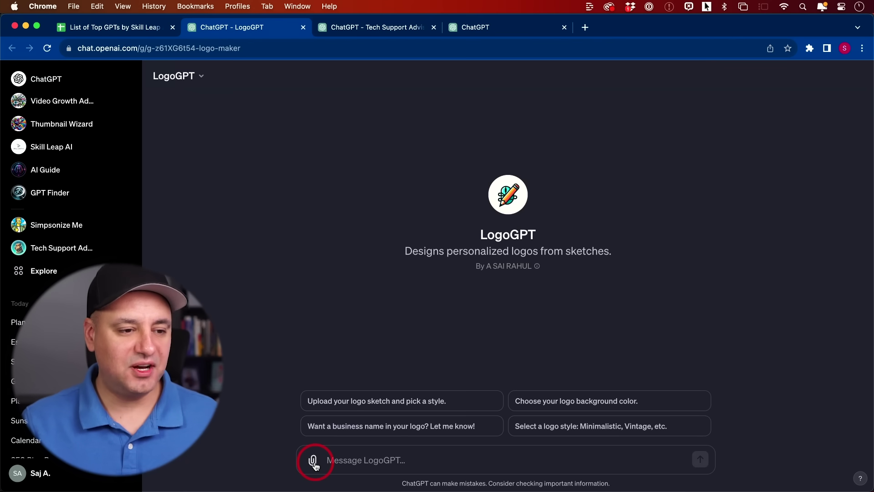
# - Attach the hand-drawn triangle-and-SL sketch to the LogoGPT chat
pyautogui.click(315, 462)
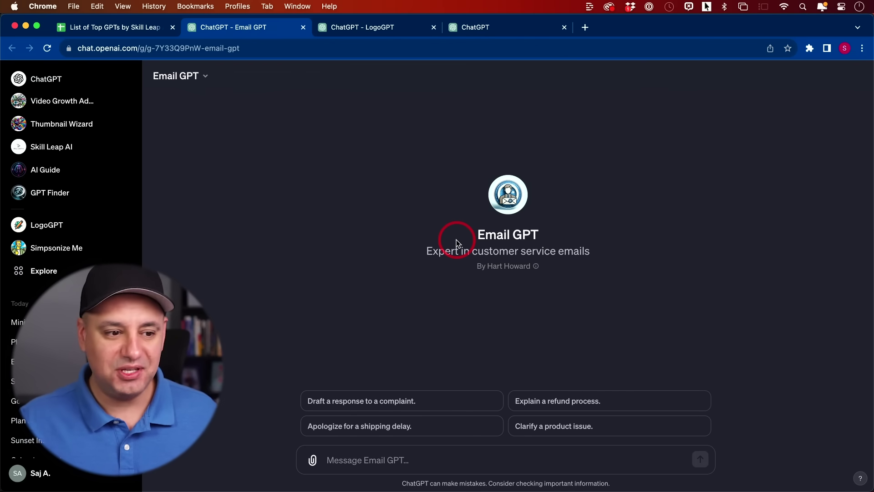
# - Highlight Email GPT's name and customer-service tagline, request a complaint response draft, then close the tab
pyautogui.moveTo(475, 236); pyautogui.dragTo(547, 237)
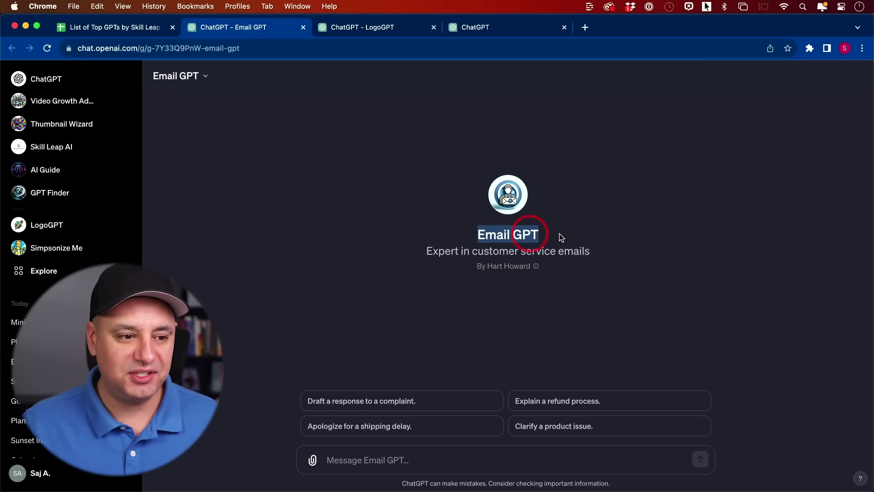
pyautogui.moveTo(430, 253); pyautogui.dragTo(591, 253)
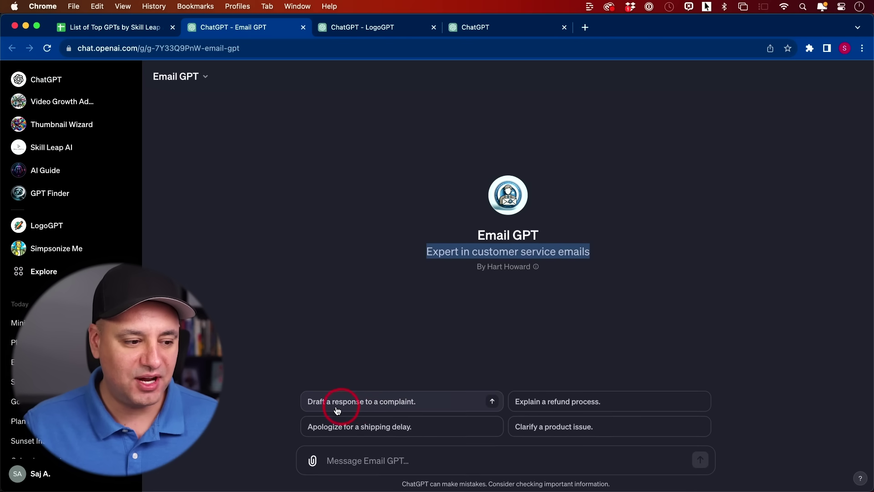
pyautogui.click(401, 406)
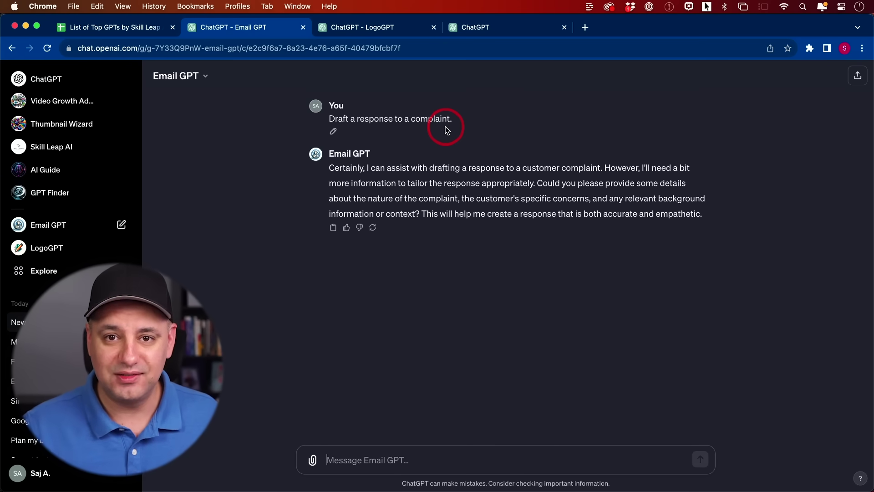
pyautogui.press('super+w')
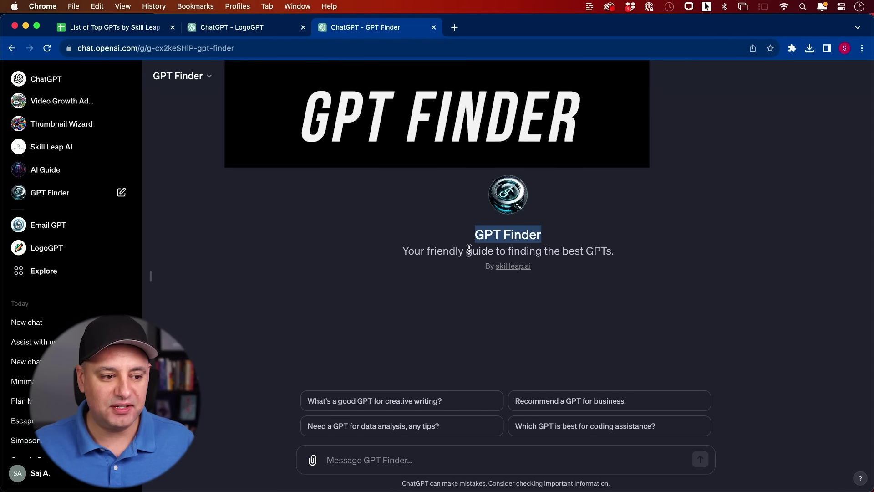
# - Deselect the GPT Finder title and open its options dropdown
pyautogui.click(422, 252)
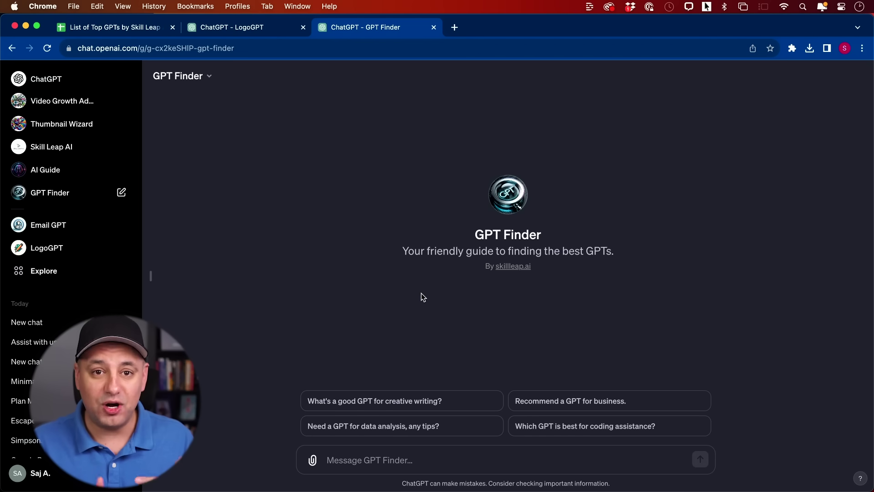
pyautogui.click(184, 76)
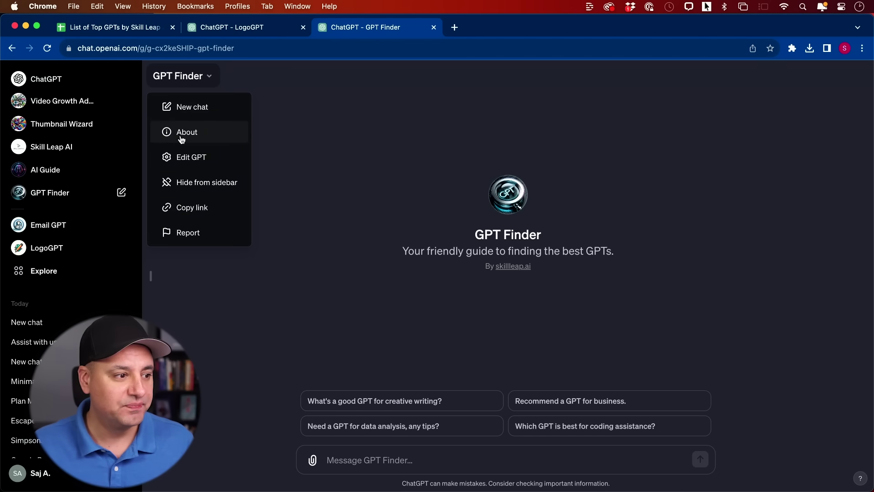
pyautogui.click(195, 158)
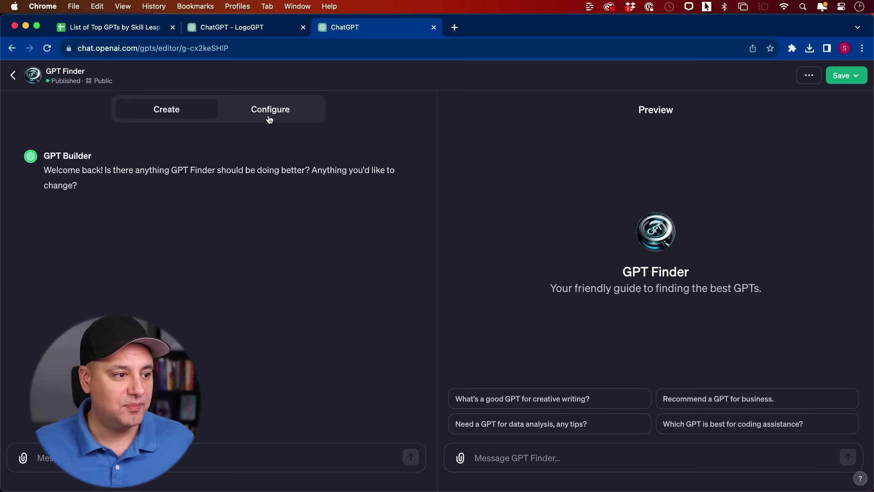
pyautogui.click(269, 109)
pyautogui.scroll(-5, 347, 285)
pyautogui.scroll(-3, 347, 283)
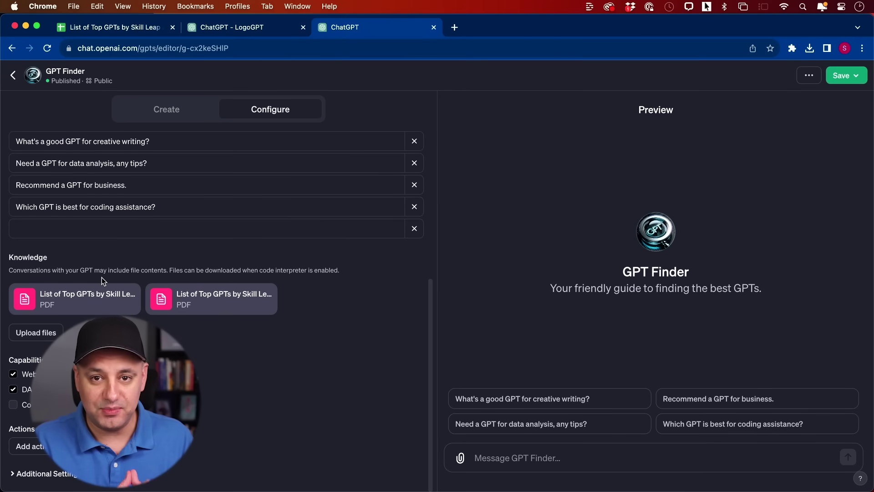
pyautogui.moveTo(142, 285)
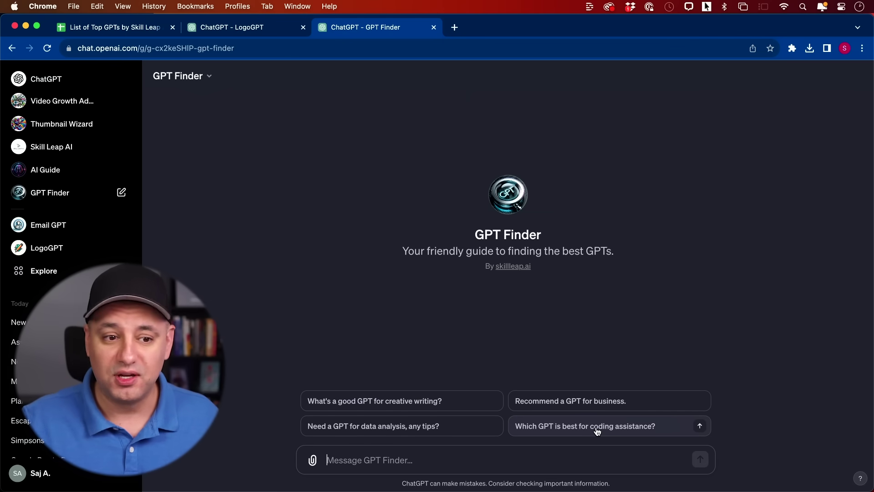
# - Ask GPT Finder 'What's a good GPT for creative writing?' using its conversation starter
pyautogui.click(402, 401)
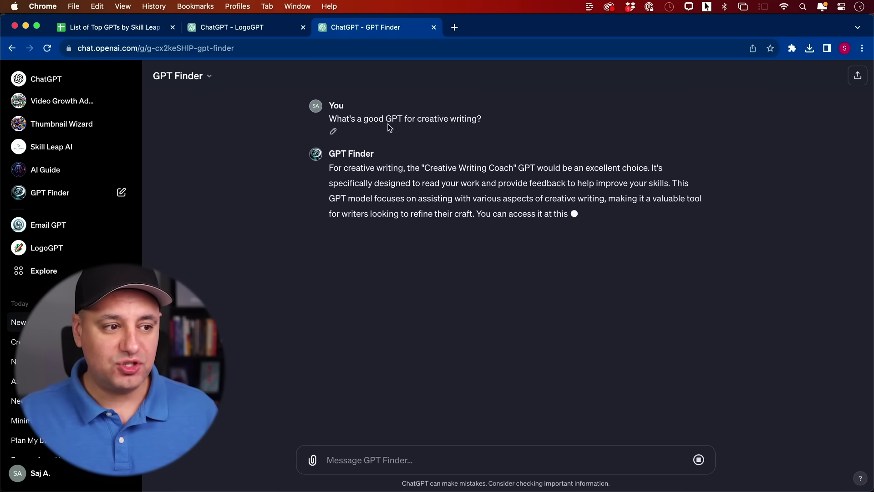